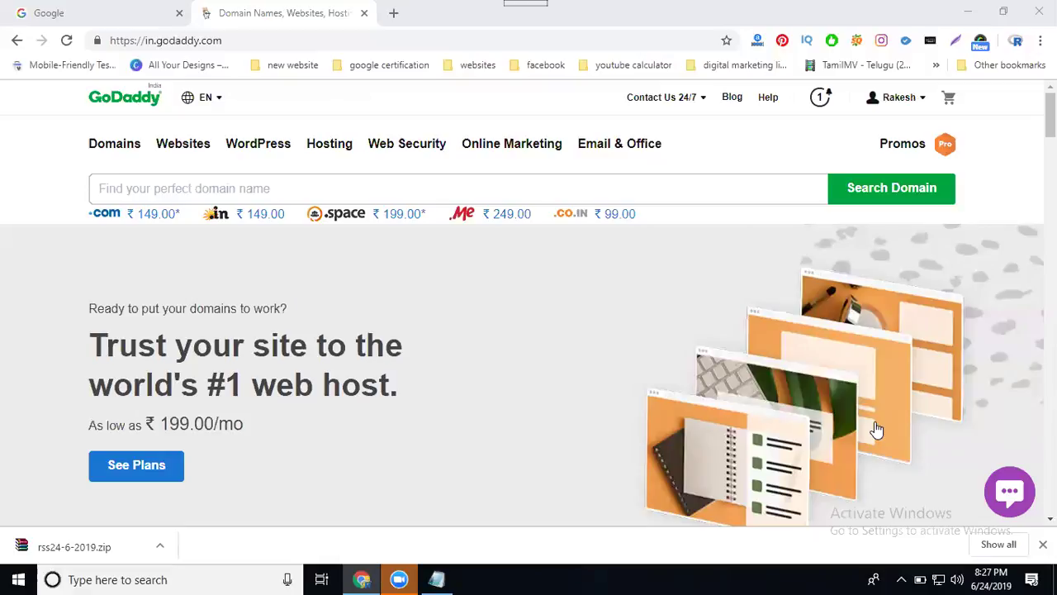
# Go to My Products from the account menu to see the expired aryasamajpandith.com.
pyautogui.click(915, 105)
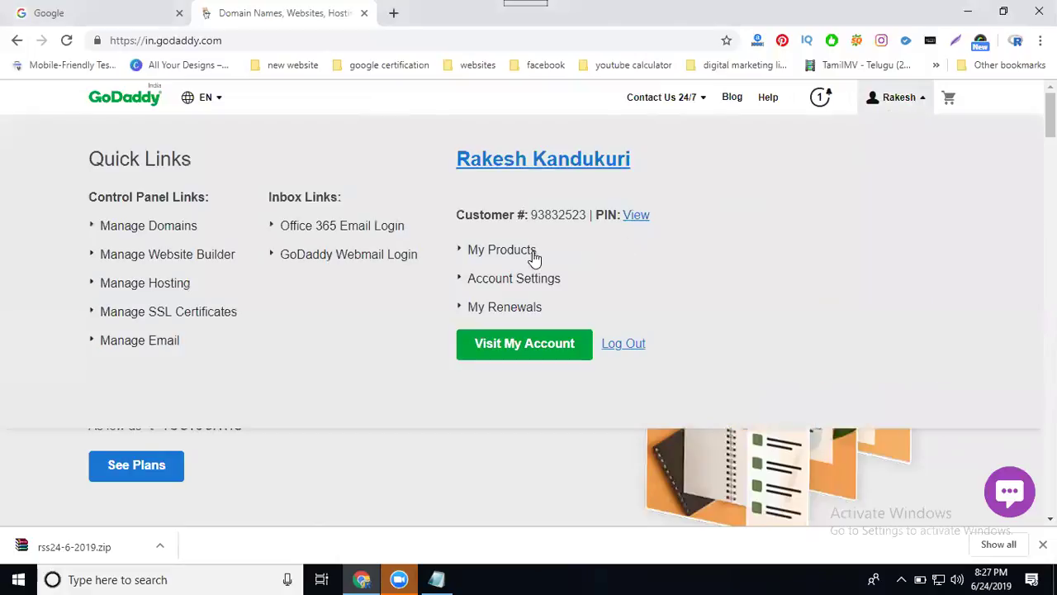
pyautogui.click(485, 258)
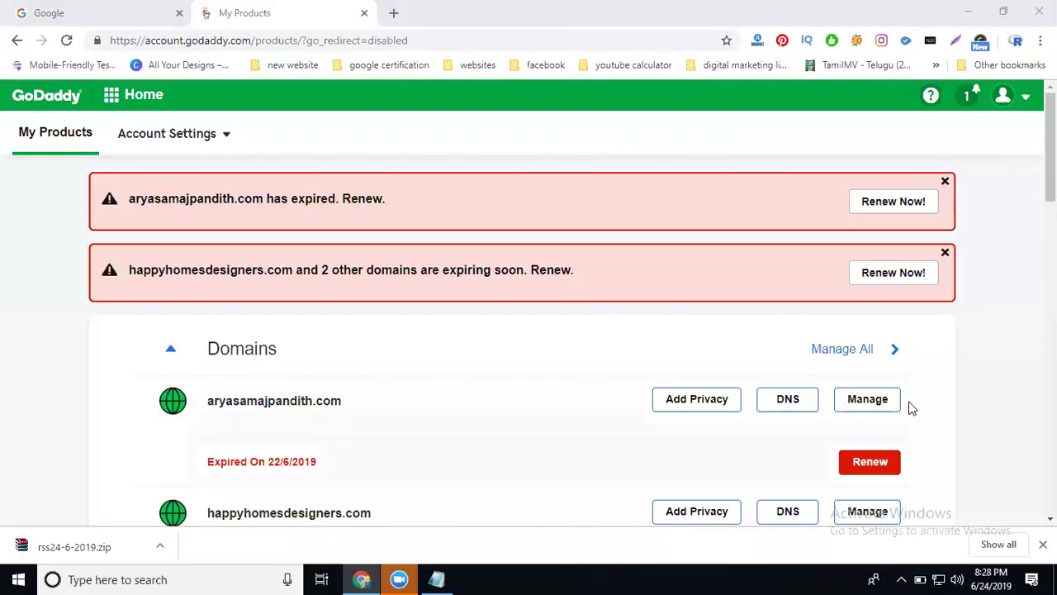
pyautogui.scroll(-3, 477, 281)
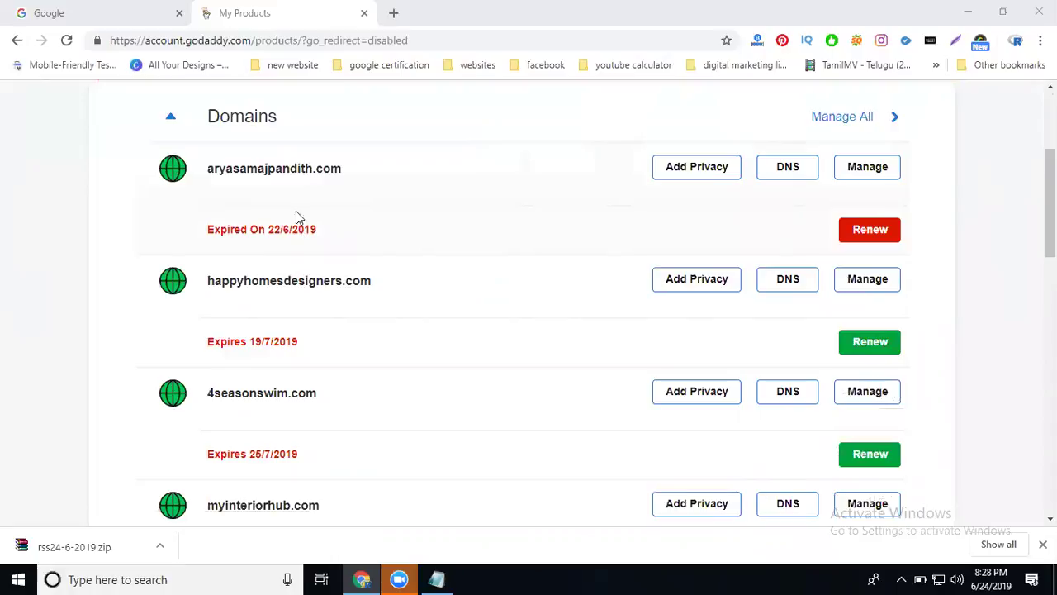
pyautogui.doubleClick(284, 169)
pyautogui.hotkey('ctrl', 'c')
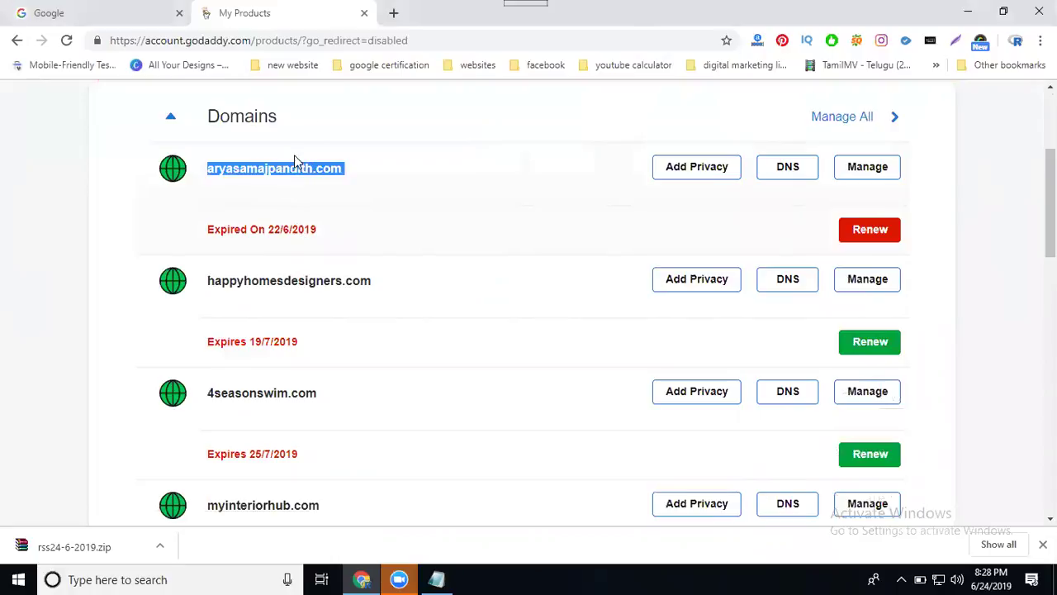
pyautogui.click(393, 14)
pyautogui.hotkey('ctrl', 'v')
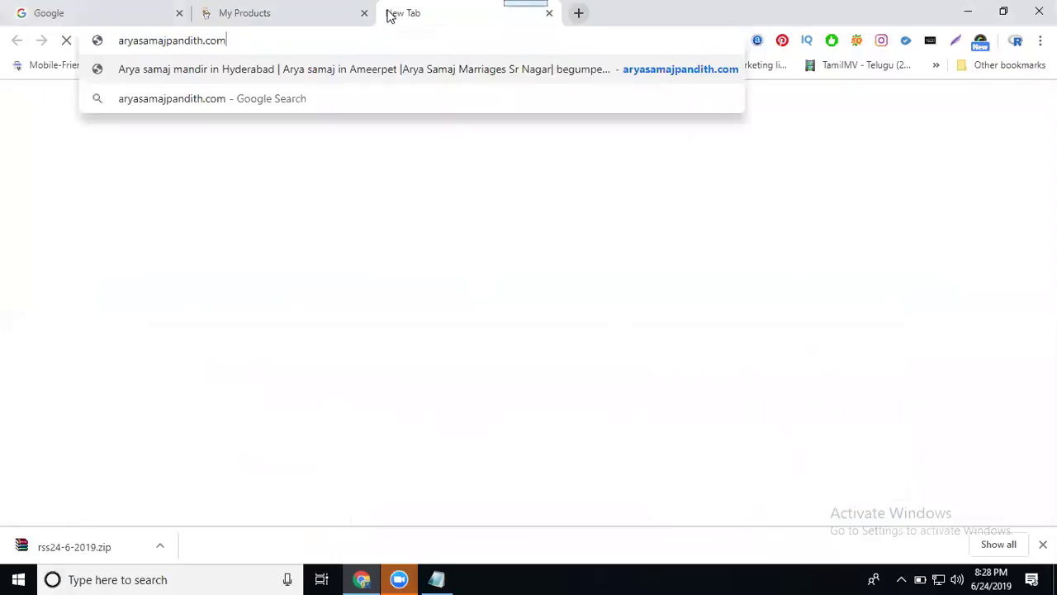
pyautogui.press('Return')
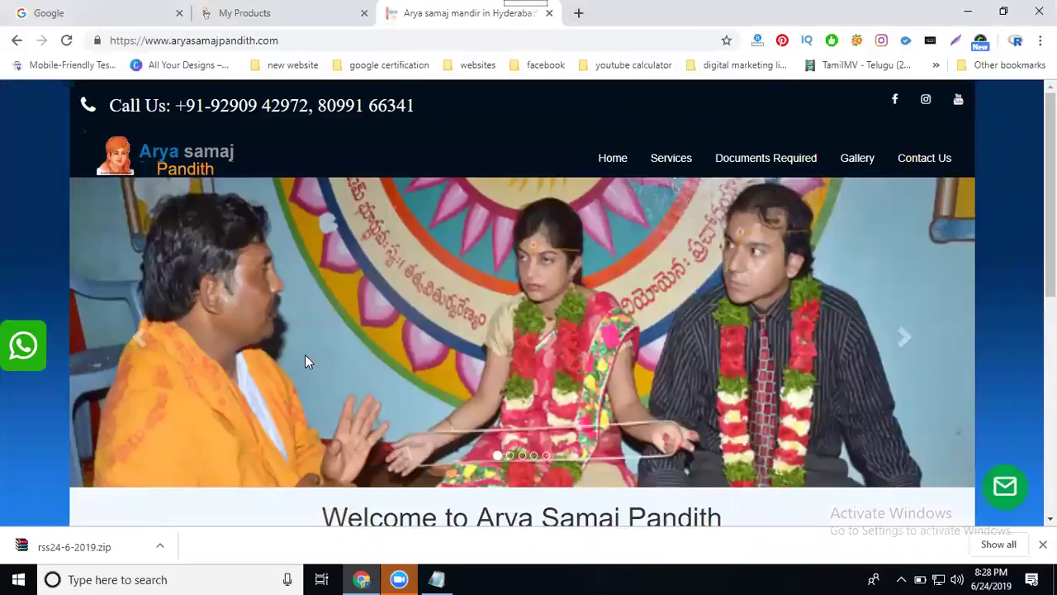
pyautogui.click(548, 14)
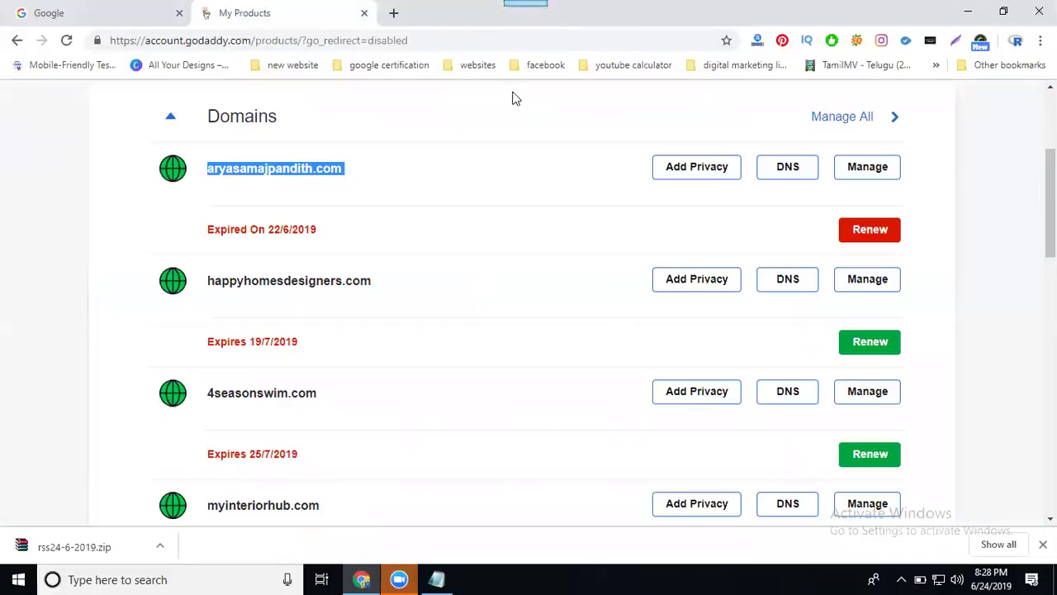
# Start renewing aryasamajpandith.com and tick ARYASAMAJPANDITH.COM on Expiring Renewals, making the cart count 1.
pyautogui.click(878, 235)
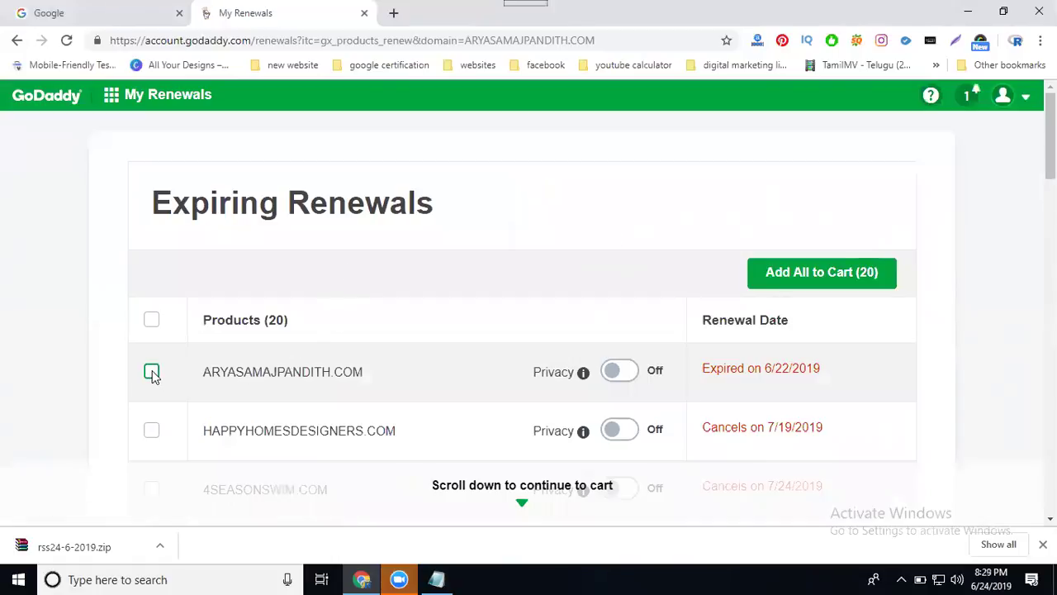
pyautogui.click(151, 372)
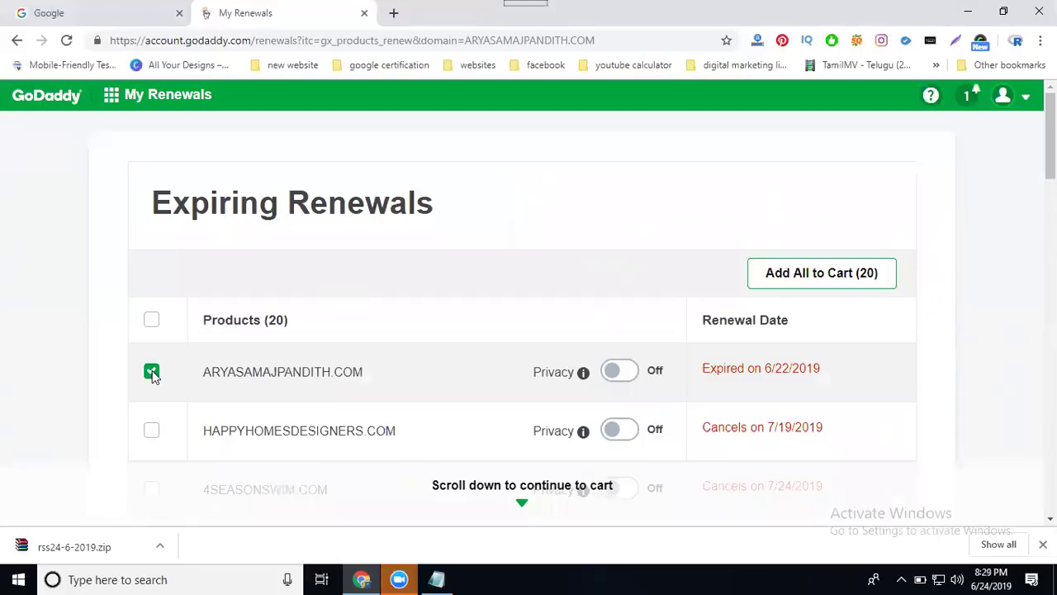
pyautogui.scroll(-5, 954, 318)
pyautogui.scroll(-15, 959, 327)
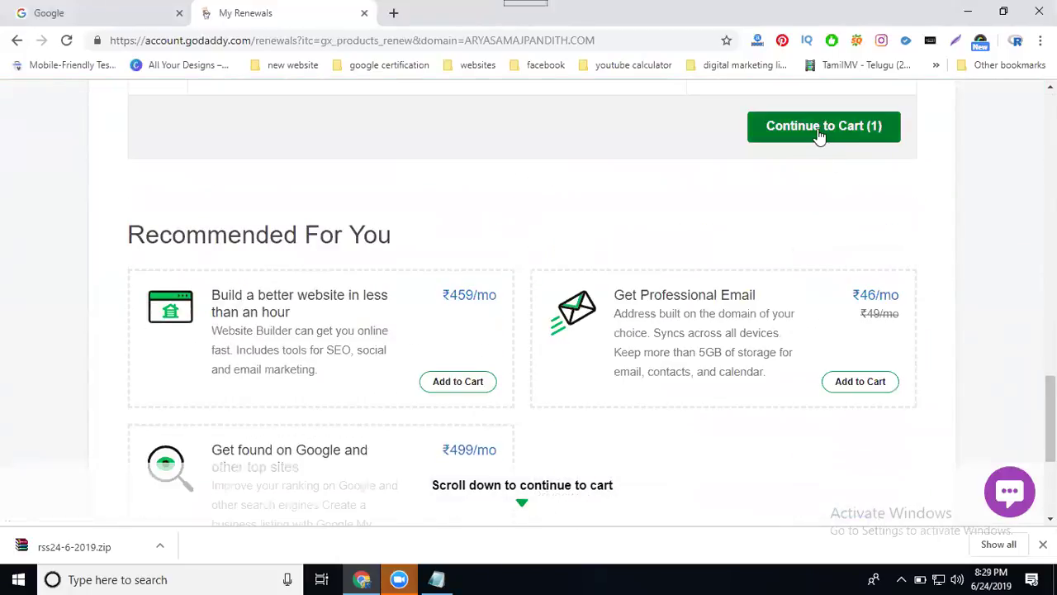
# Send the ARYASAMAJPANDITH.COM renewal to the cart with a 1 Year term.
pyautogui.click(820, 132)
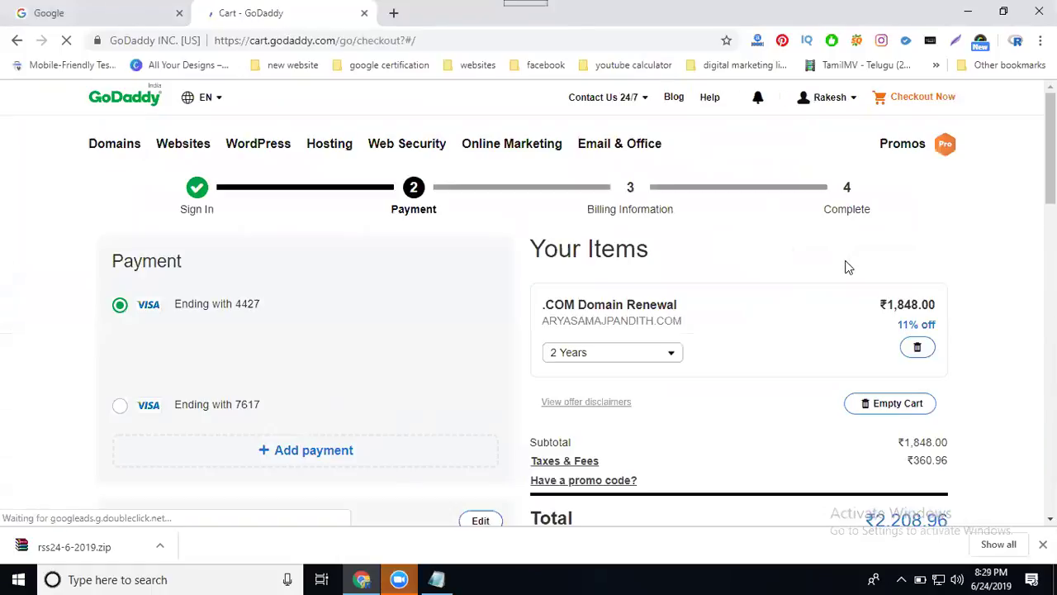
pyautogui.scroll(-2, 849, 267)
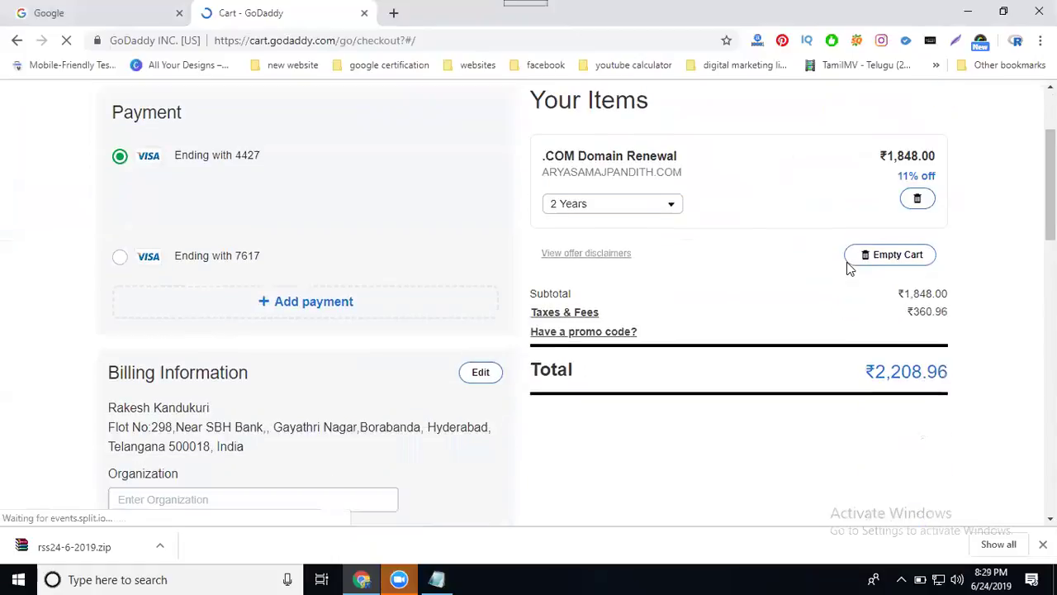
pyautogui.click(611, 201)
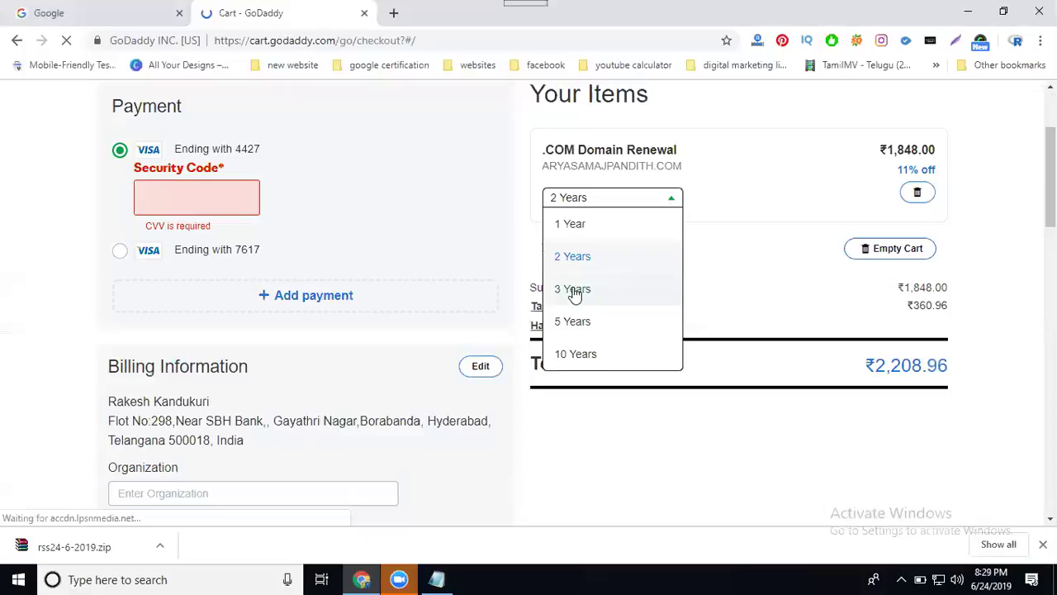
pyautogui.click(577, 231)
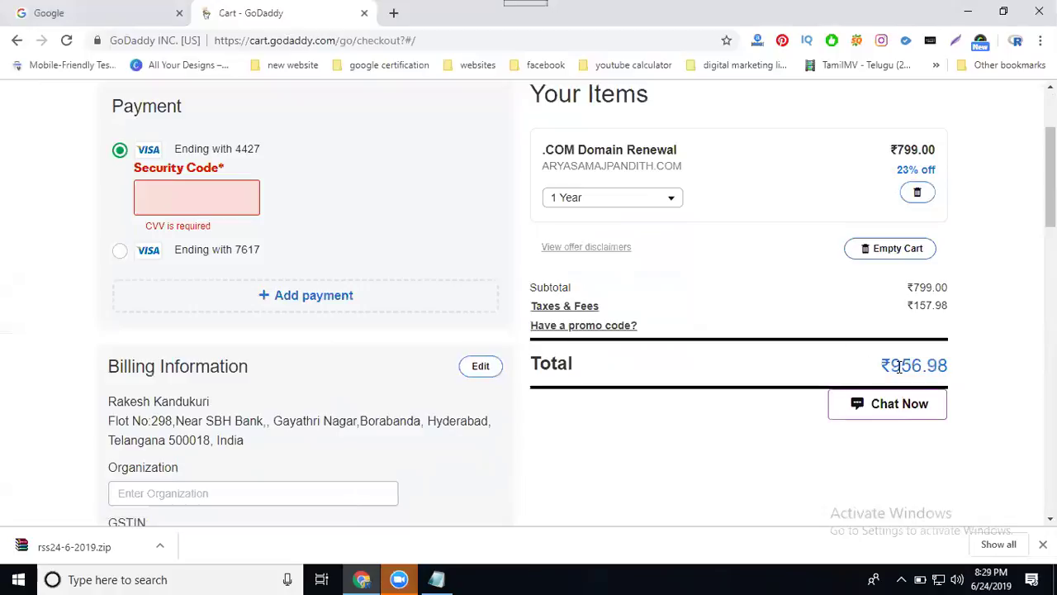
# Compare 2 Years and 3 Years terms, then settle back on 1 Year totalling ₹956.98.
pyautogui.click(610, 203)
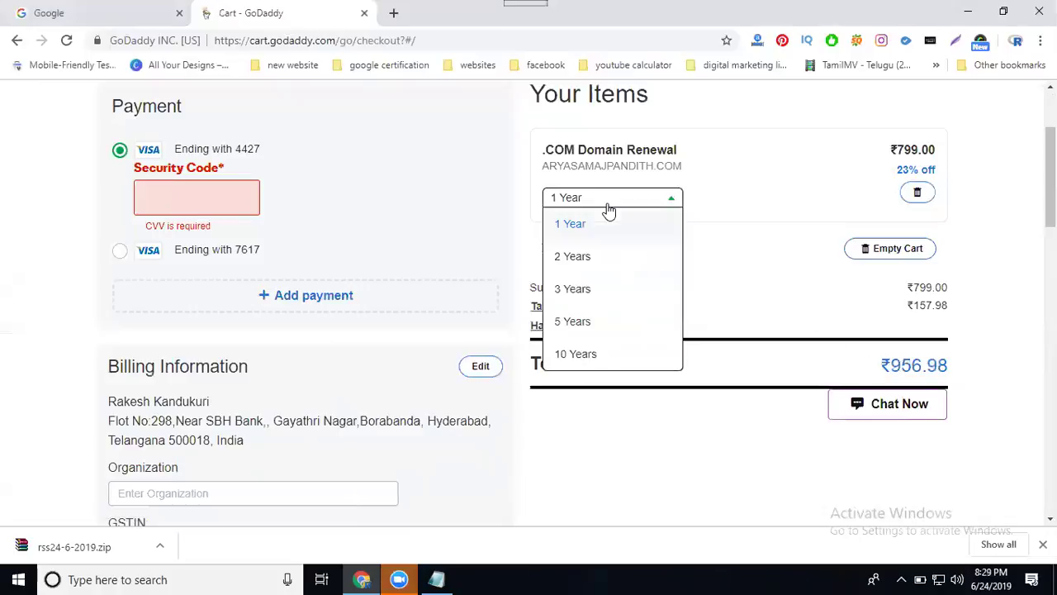
pyautogui.click(602, 257)
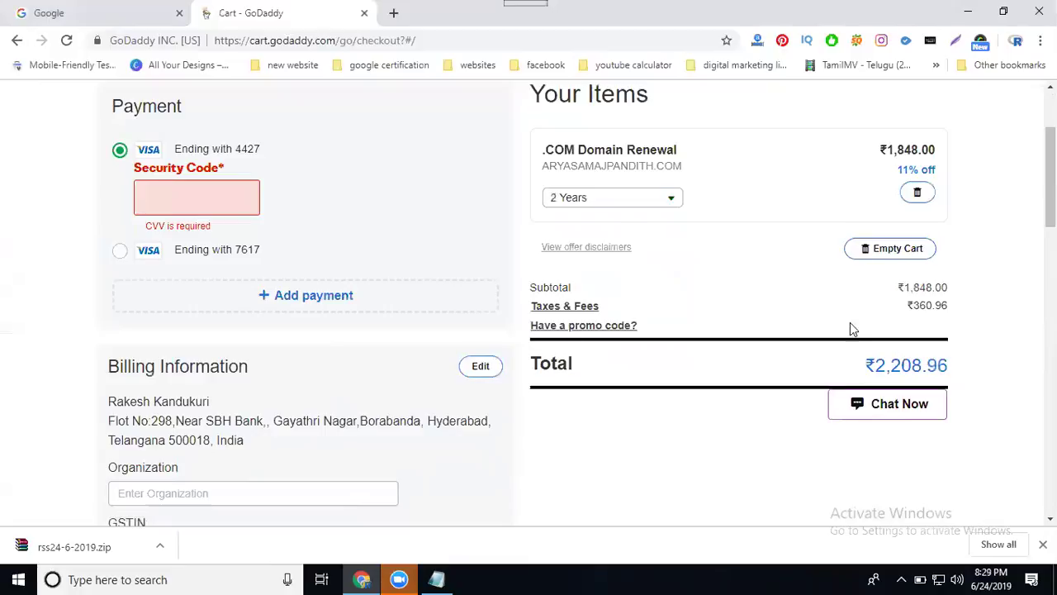
pyautogui.click(632, 202)
pyautogui.click(607, 284)
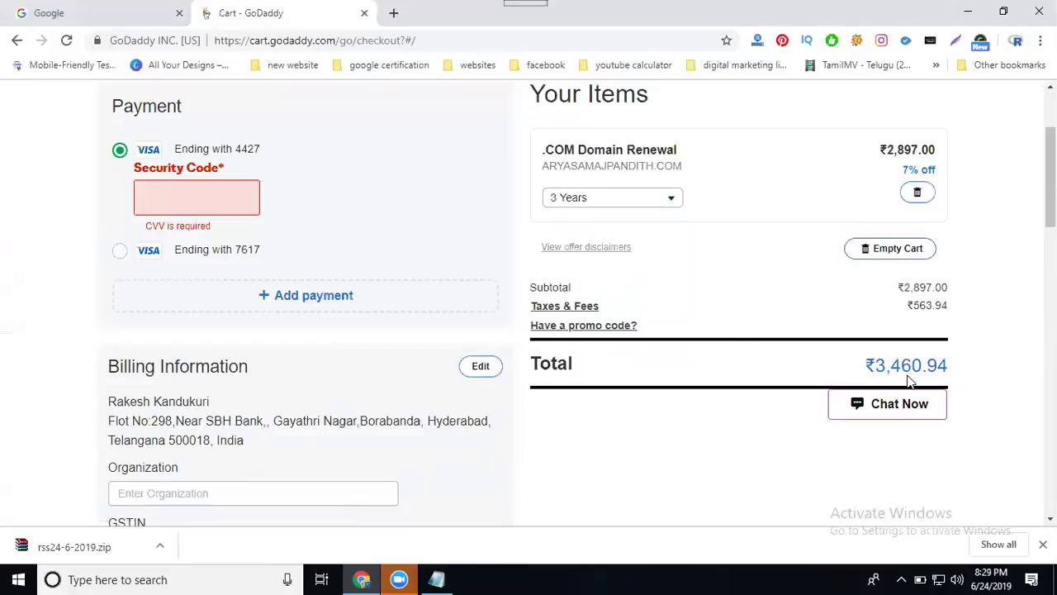
pyautogui.click(601, 204)
pyautogui.click(596, 225)
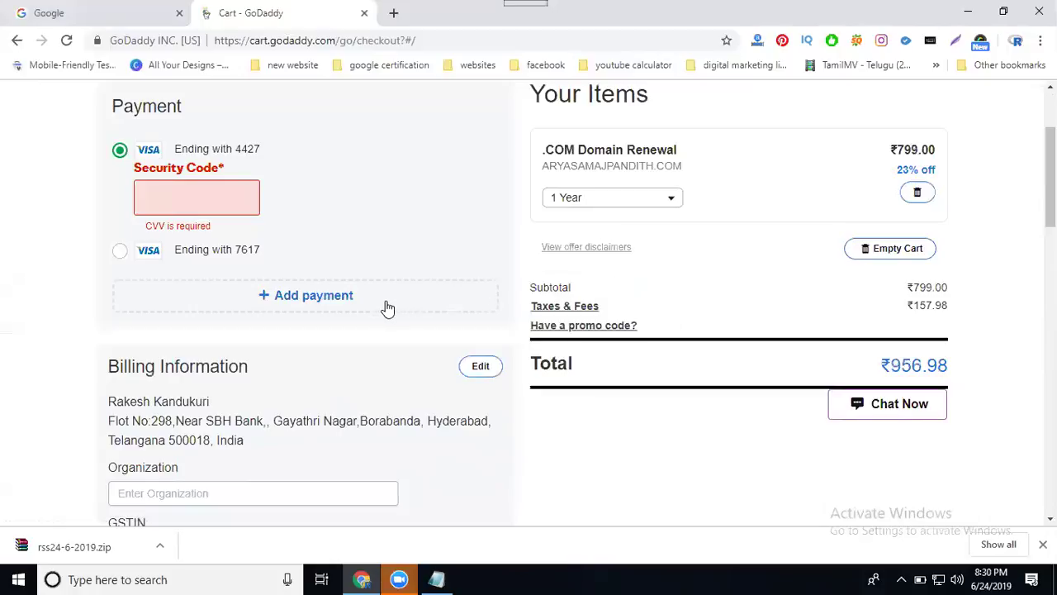
# Choose Net Banking instead of a saved card and submit the ₹956.98 order to CCAvenue.
pyautogui.click(323, 296)
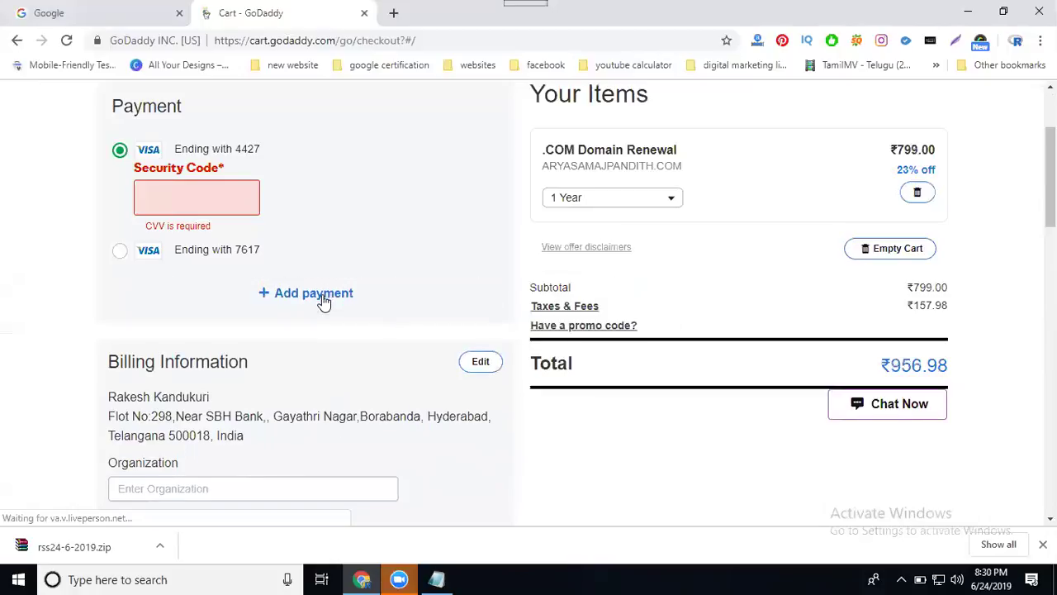
pyautogui.scroll(-4, 176, 306)
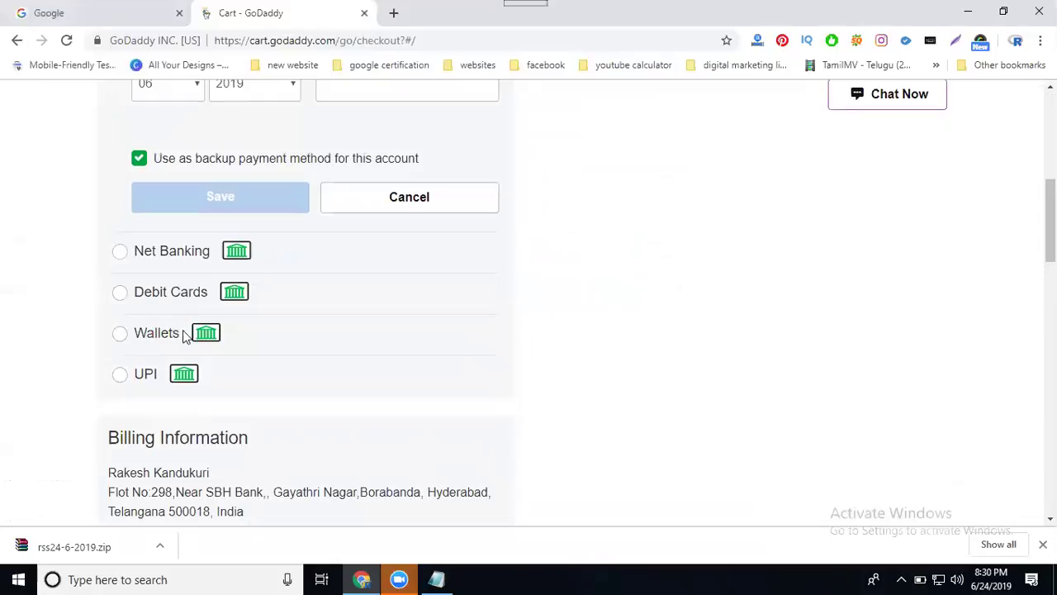
pyautogui.scroll(-5, 122, 259)
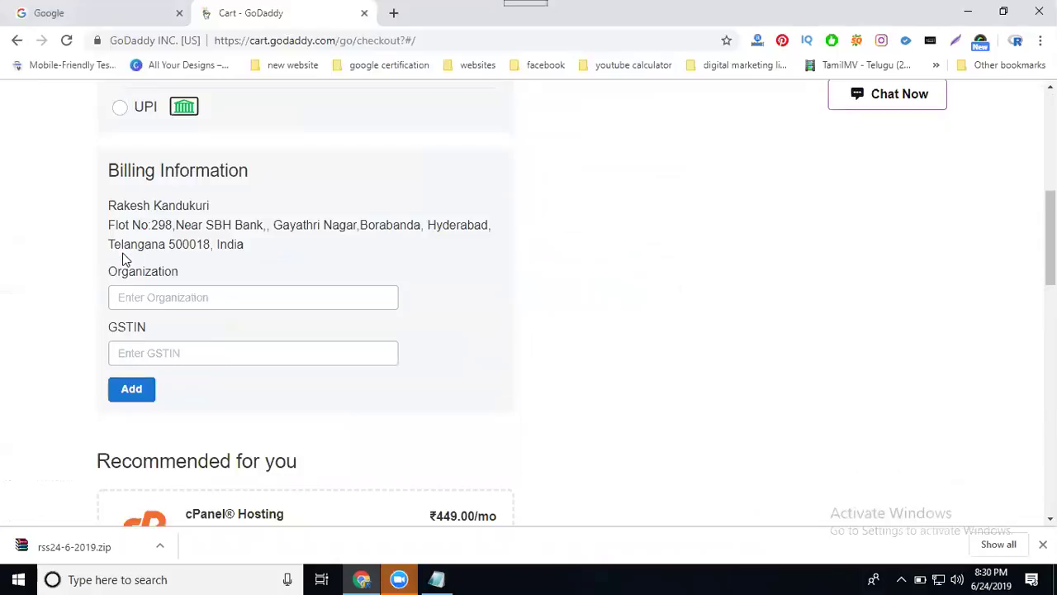
pyautogui.scroll(3, 500, 320)
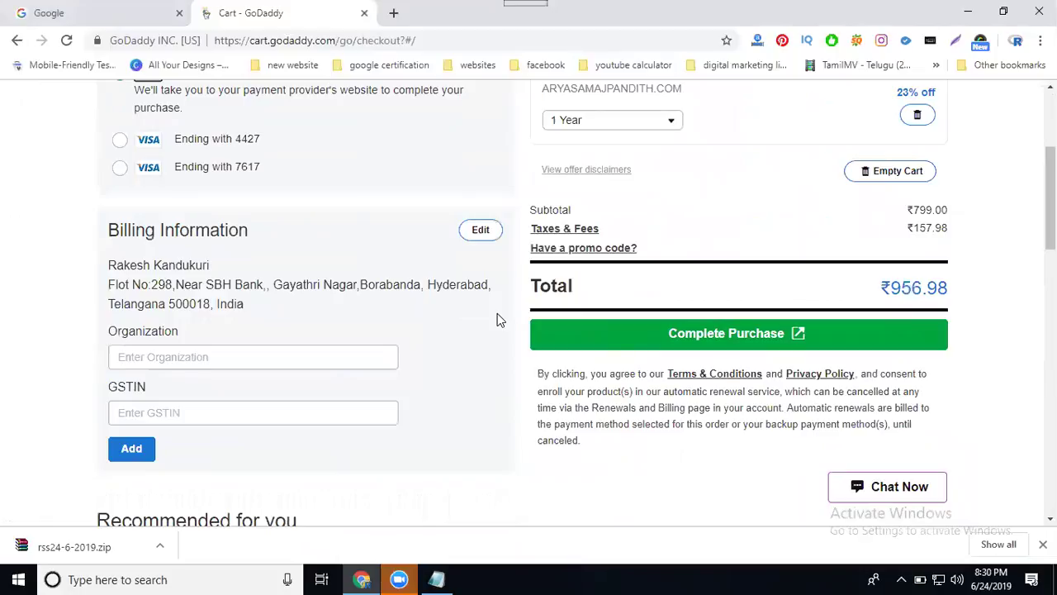
pyautogui.click(734, 340)
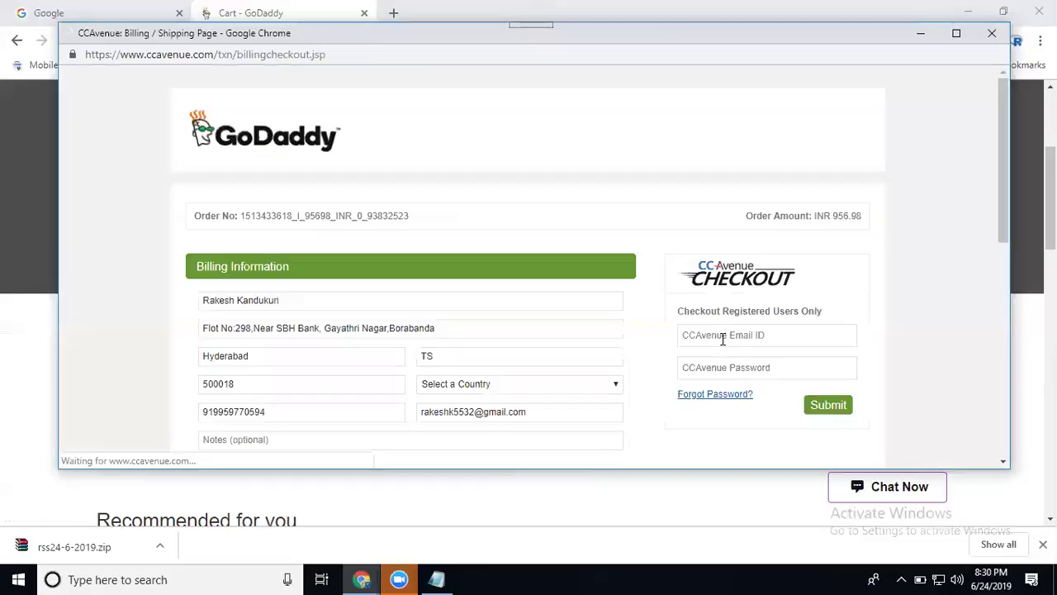
# Pay the INR 956.98 on CCAvenue through HDFC Bank net banking.
pyautogui.scroll(-4, 482, 286)
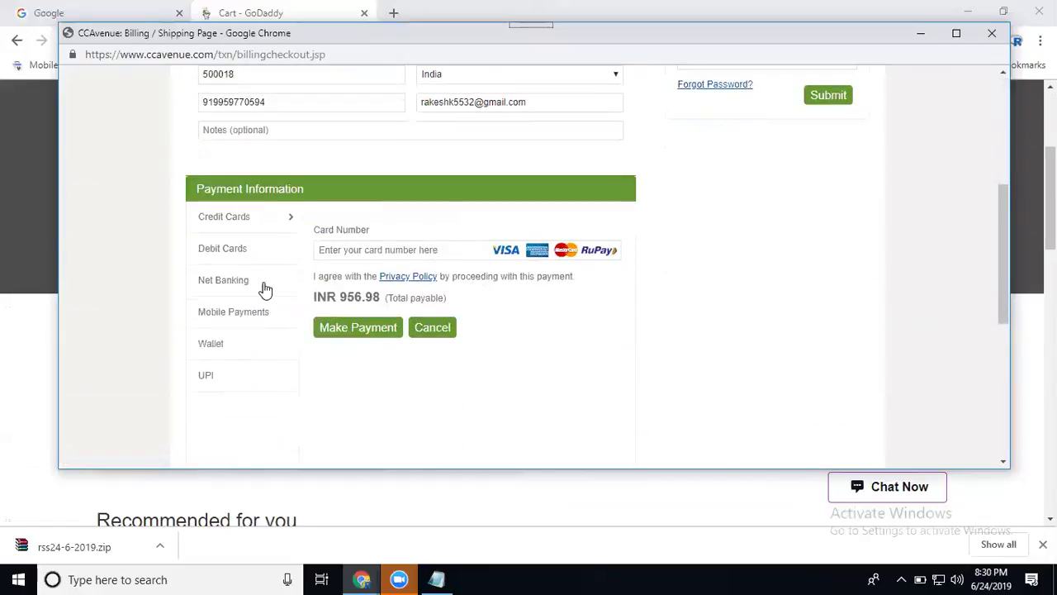
pyautogui.click(240, 287)
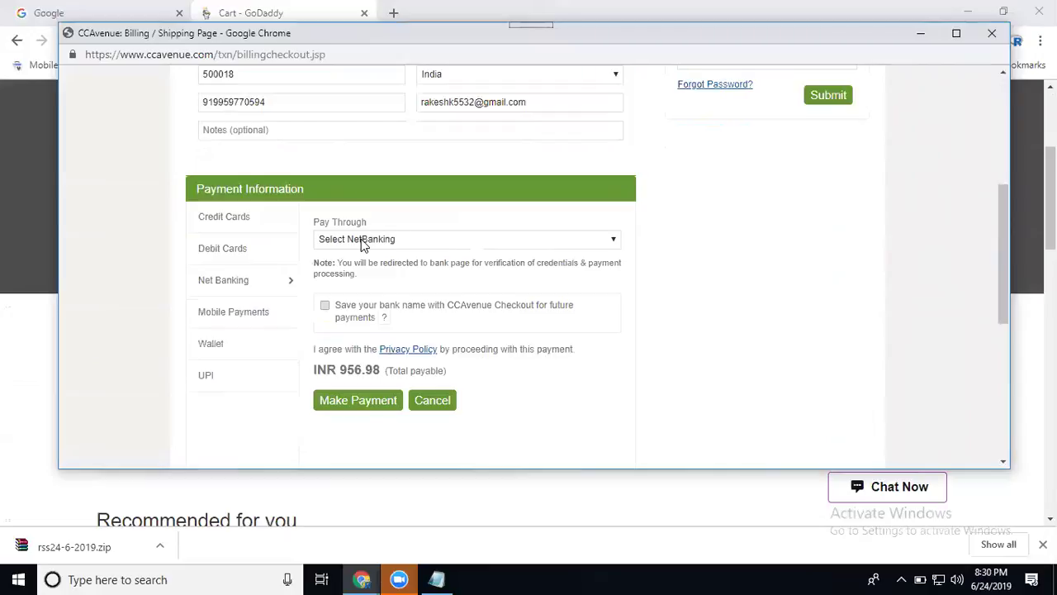
pyautogui.click(360, 240)
pyautogui.click(358, 264)
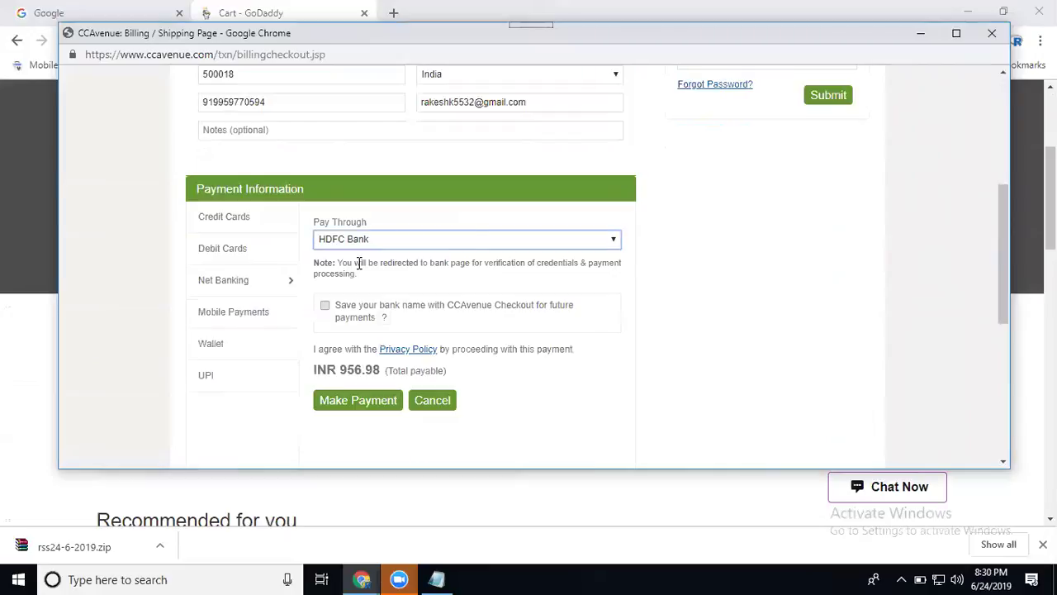
pyautogui.click(349, 400)
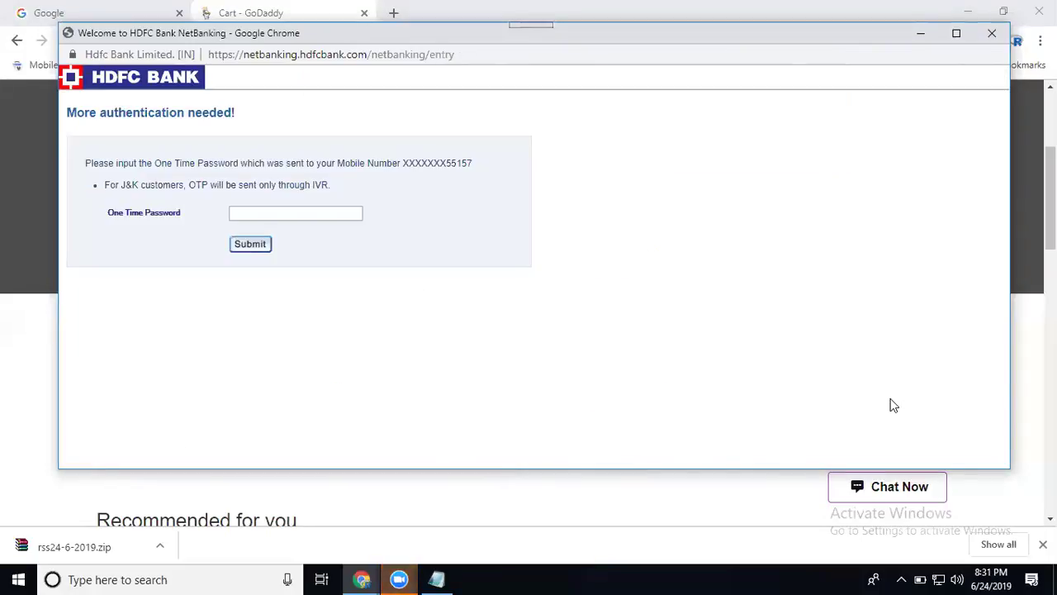
# Enter the SMS one-time password on HDFC NetBanking and submit it to authorise payment.
pyautogui.click(338, 212)
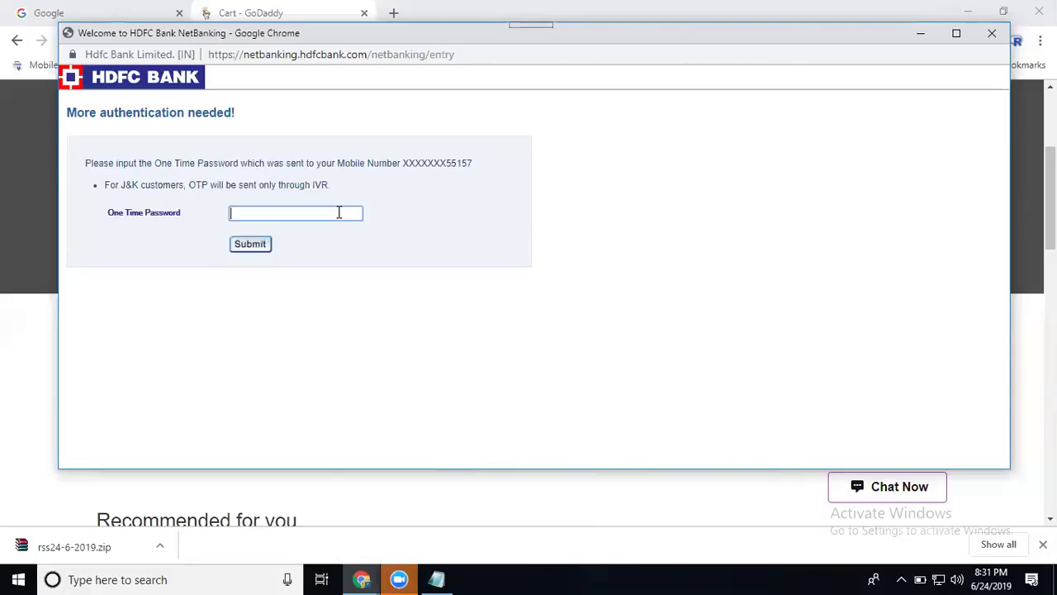
pyautogui.click(263, 247)
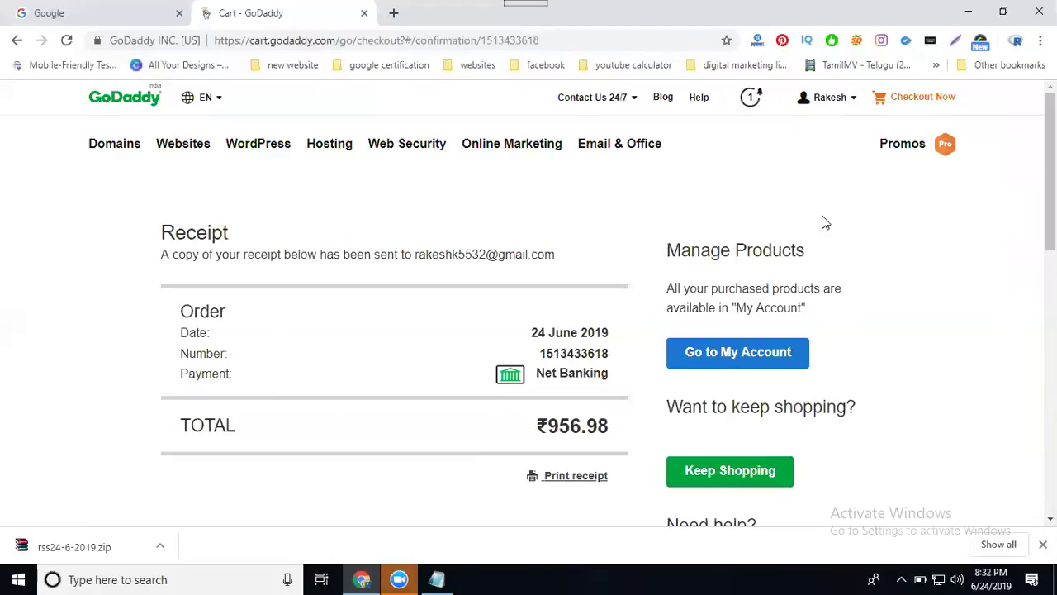
# Return from the receipt to the My Products page via the account menu.
pyautogui.scroll(-3, 509, 223)
pyautogui.scroll(3, 824, 224)
pyautogui.click(834, 105)
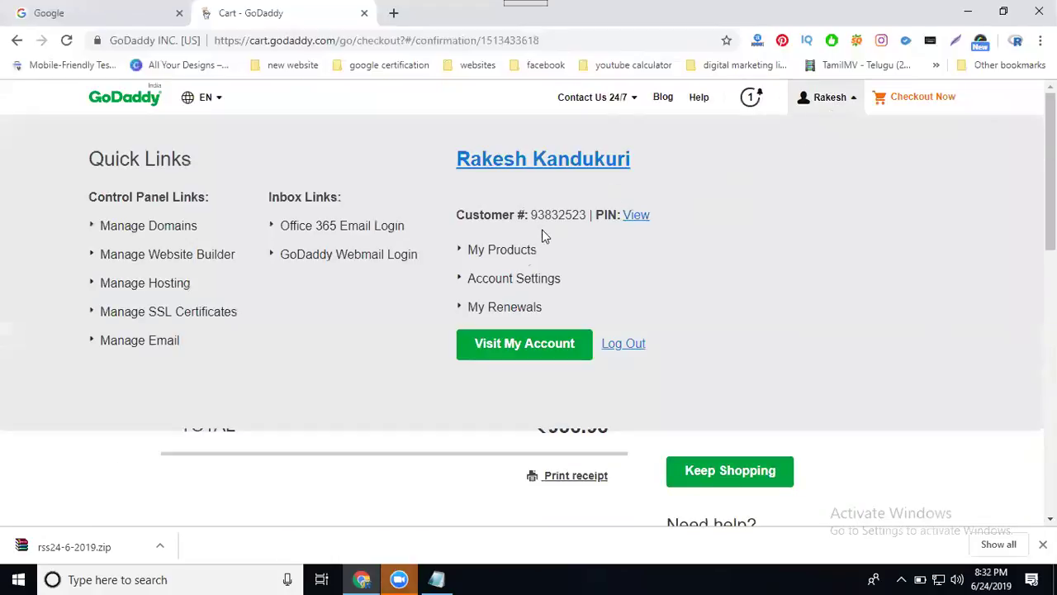
pyautogui.click(522, 252)
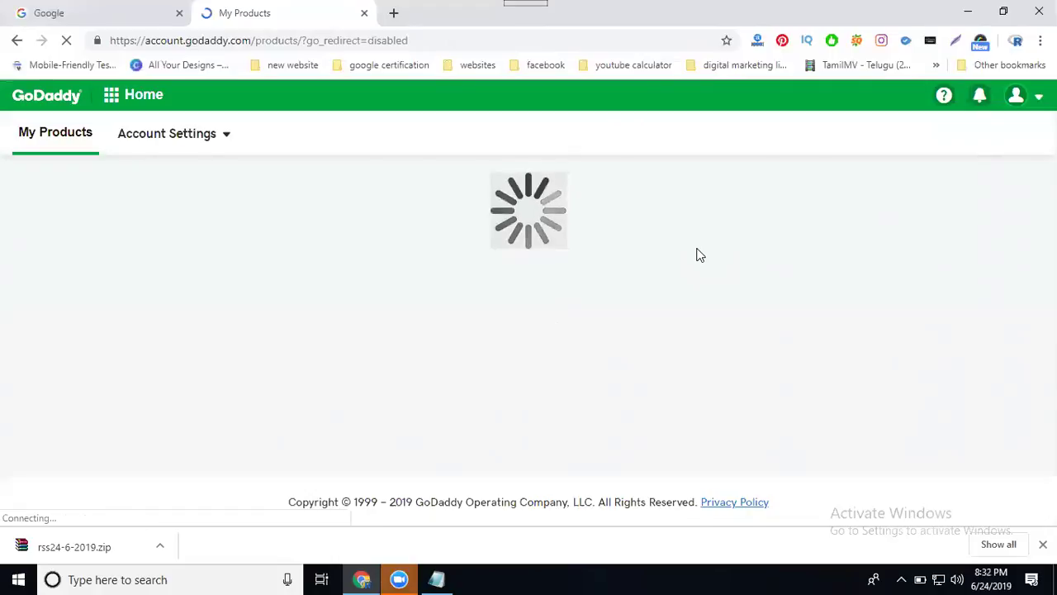
# Expand the full domain list to find aryasamajpandith.com again.
pyautogui.scroll(-12, 696, 255)
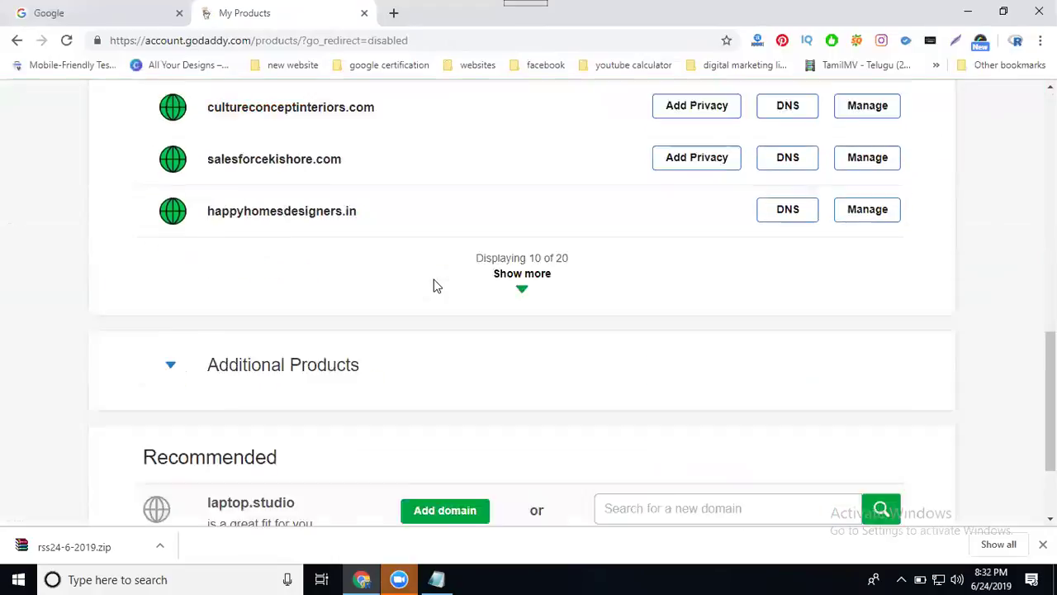
pyautogui.scroll(3, 443, 263)
pyautogui.click(517, 235)
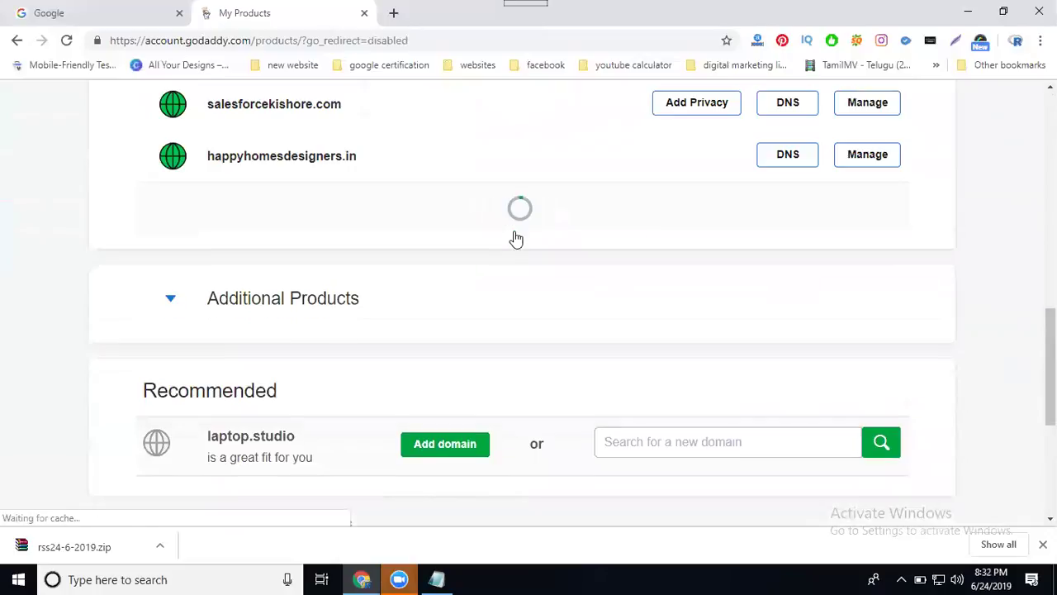
pyautogui.scroll(-6, 512, 238)
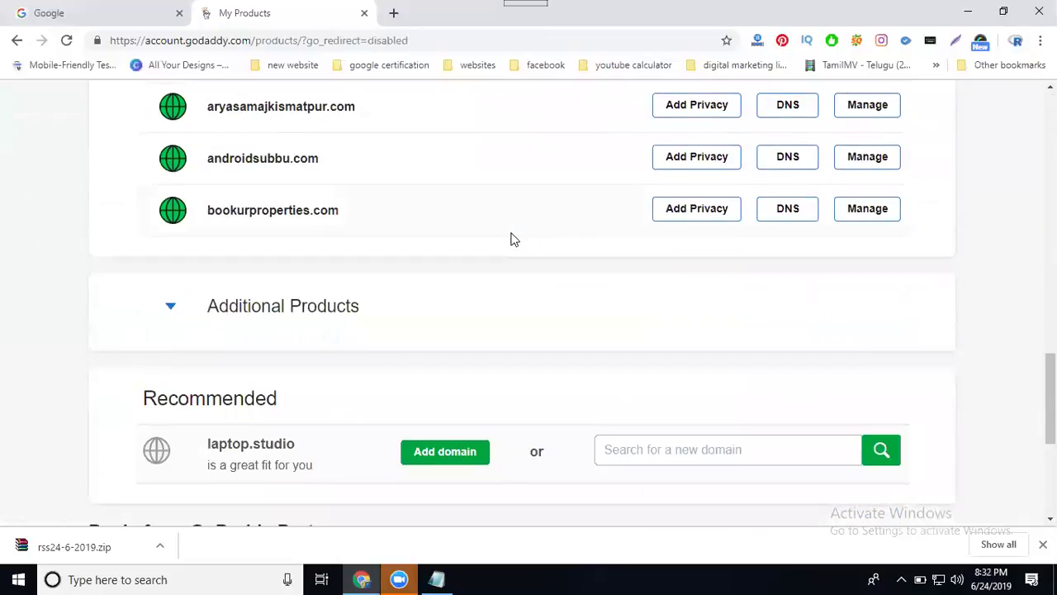
pyautogui.scroll(2, 303, 255)
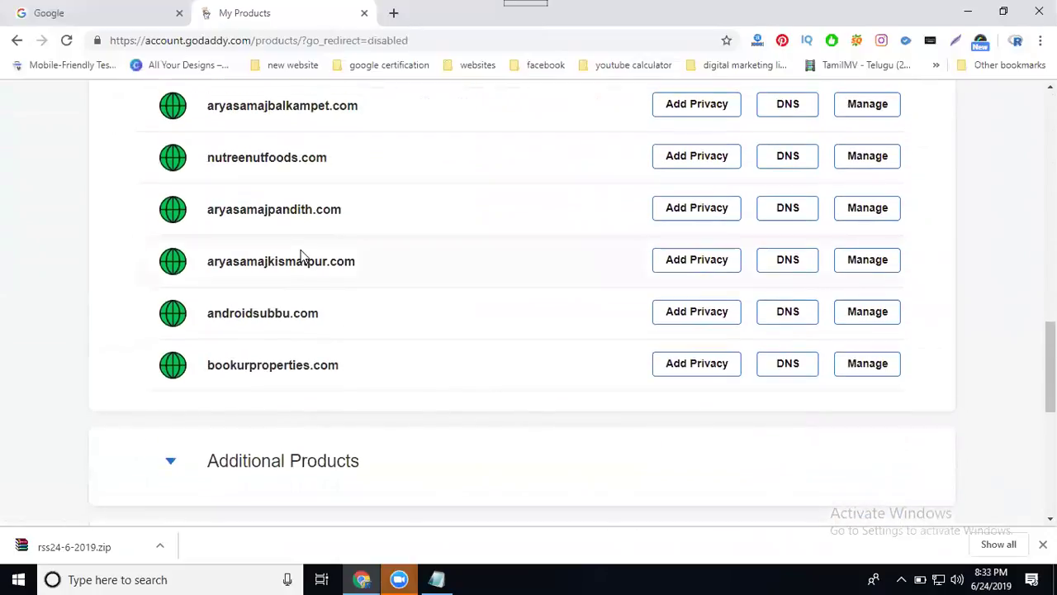